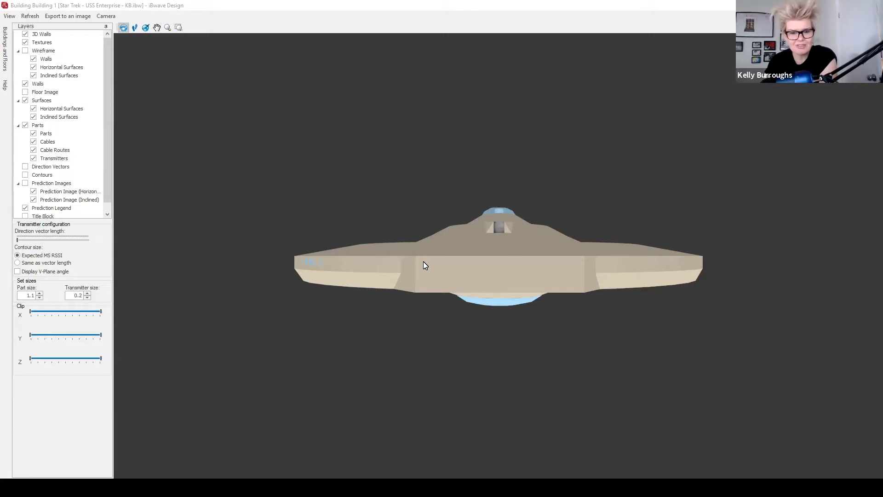
Orbit the 3D view down onto the saucer from an angled top view.
{"action": "left_click_drag", "start_coordinate": [424, 262], "coordinate": [390, 275]}
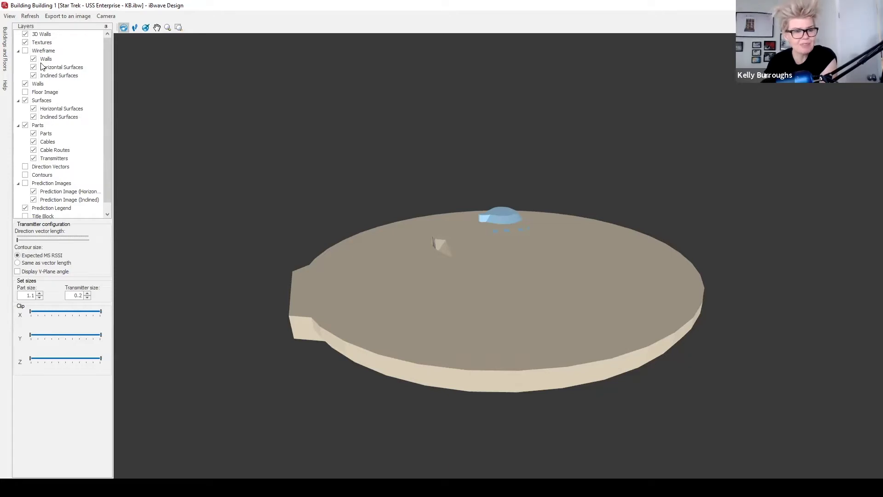
{"action": "left_click", "coordinate": [25, 35]}
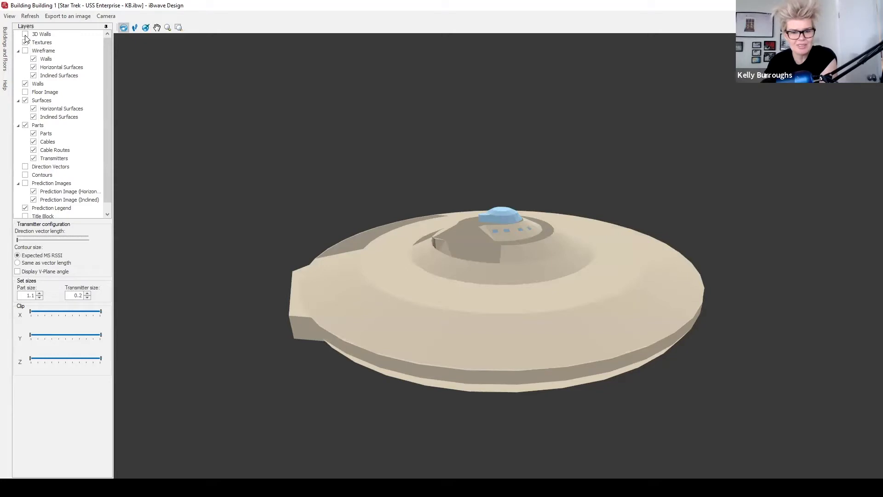
{"action": "left_click", "coordinate": [25, 36]}
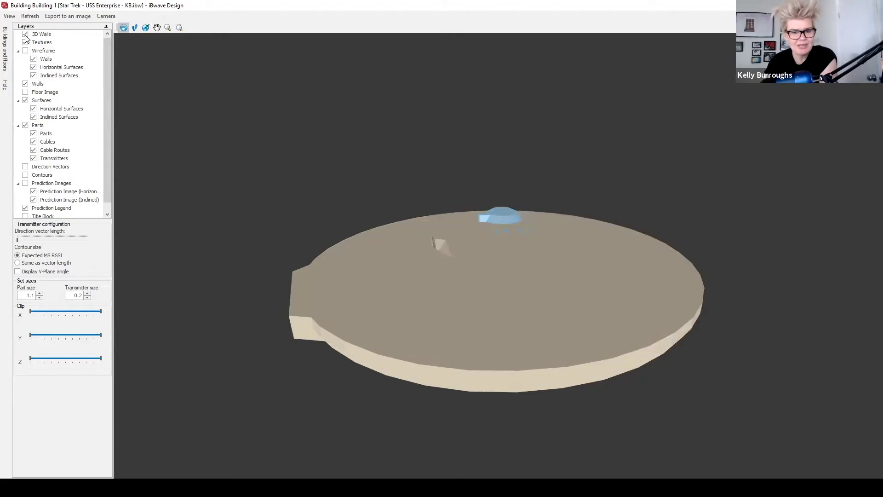
{"action": "left_click", "coordinate": [25, 35]}
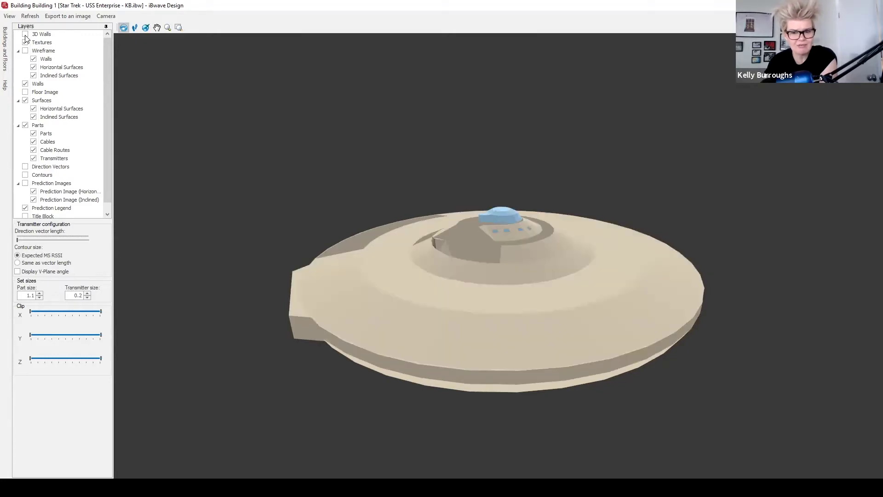
{"action": "left_click", "coordinate": [26, 35]}
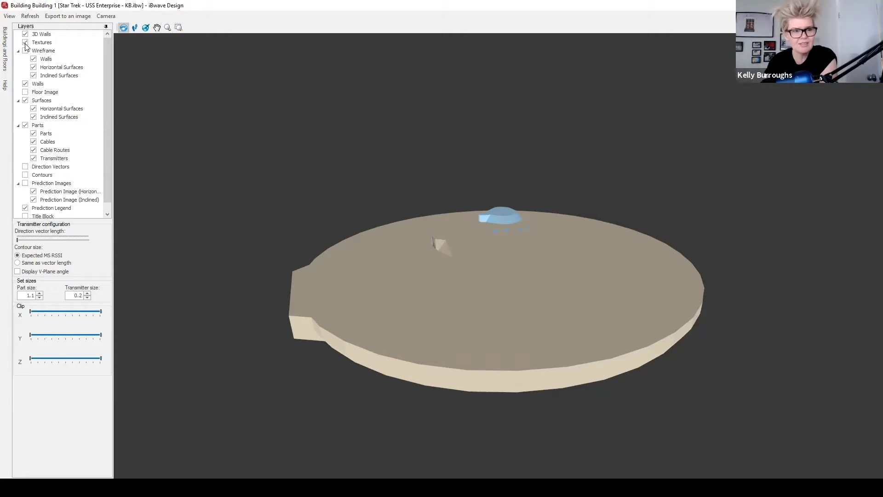
{"action": "left_click", "coordinate": [26, 43]}
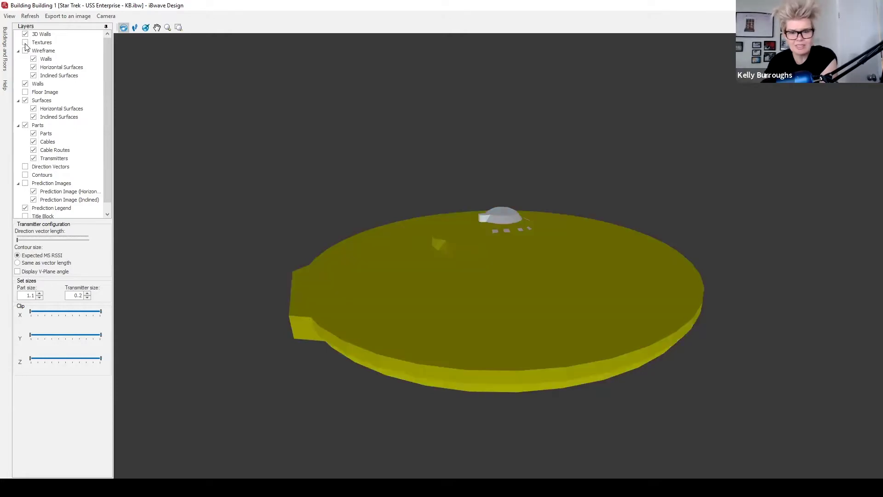
{"action": "left_click", "coordinate": [25, 43]}
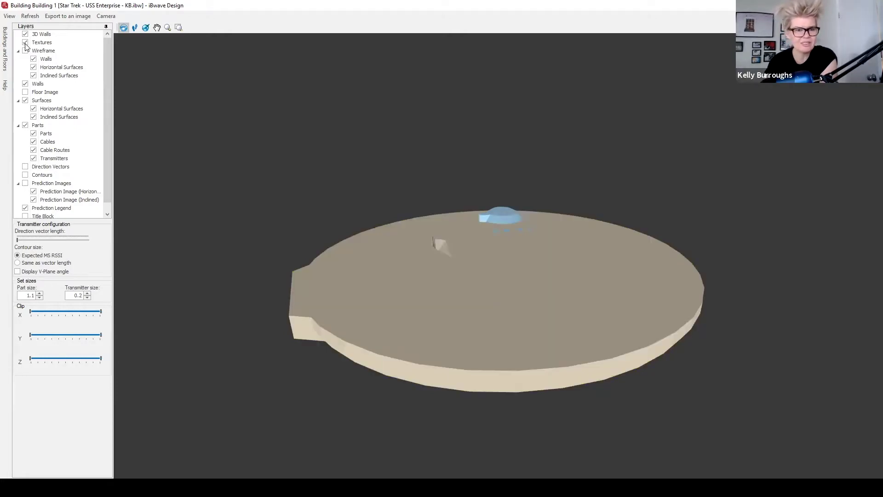
{"action": "left_click", "coordinate": [25, 43]}
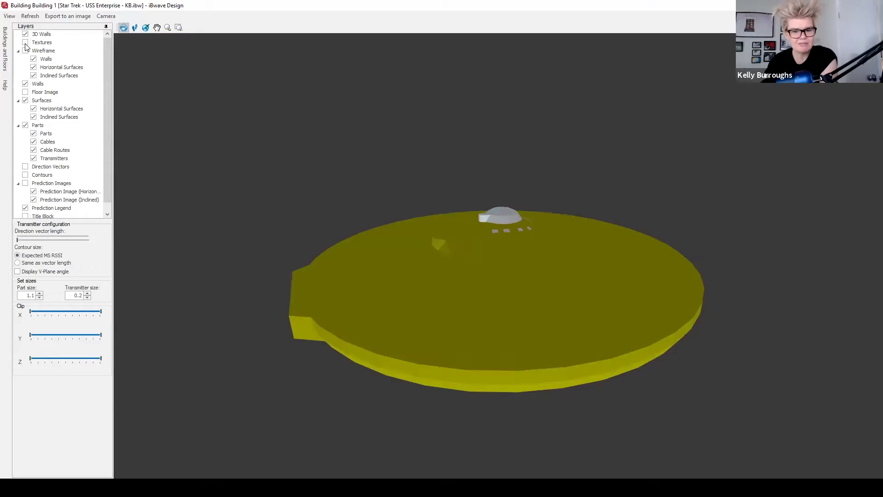
{"action": "left_click", "coordinate": [25, 43]}
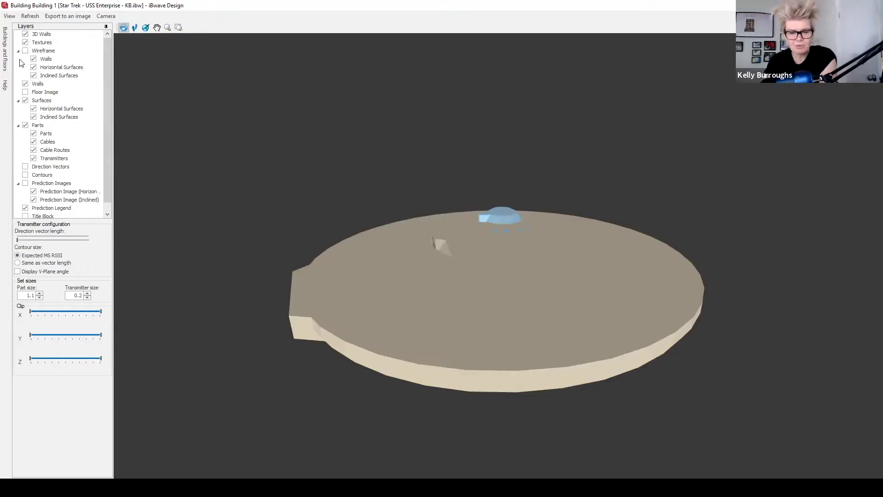
Turn on the Wireframe layer and orbit the see-through saucer from a low side angle.
{"action": "left_click_drag", "start_coordinate": [401, 289], "coordinate": [377, 329]}
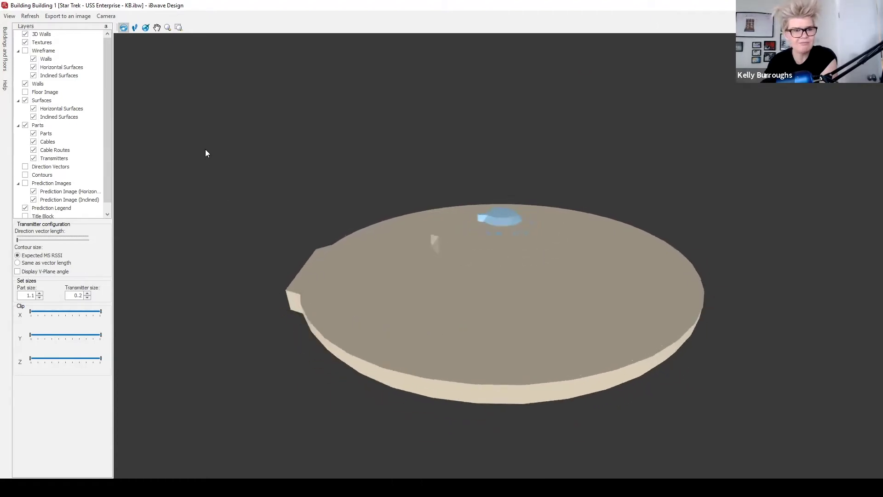
{"action": "left_click", "coordinate": [25, 52]}
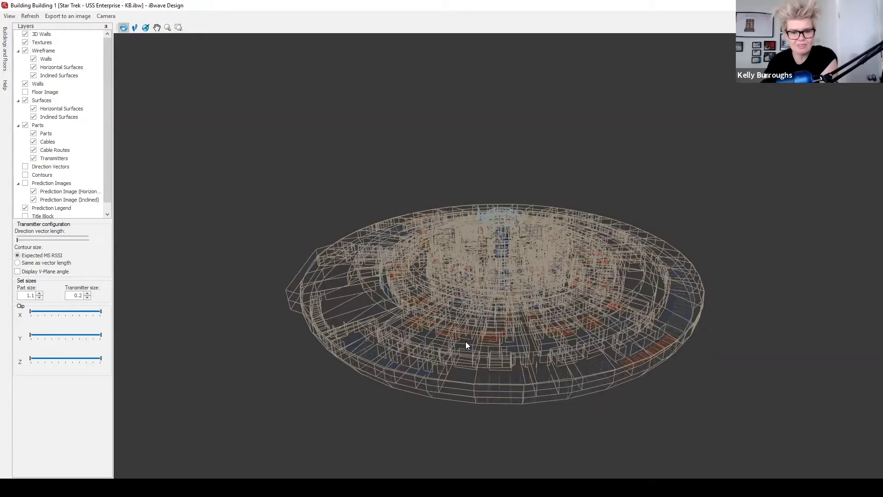
{"action": "scroll", "coordinate": [466, 345], "scroll_direction": "up", "scroll_amount": 2}
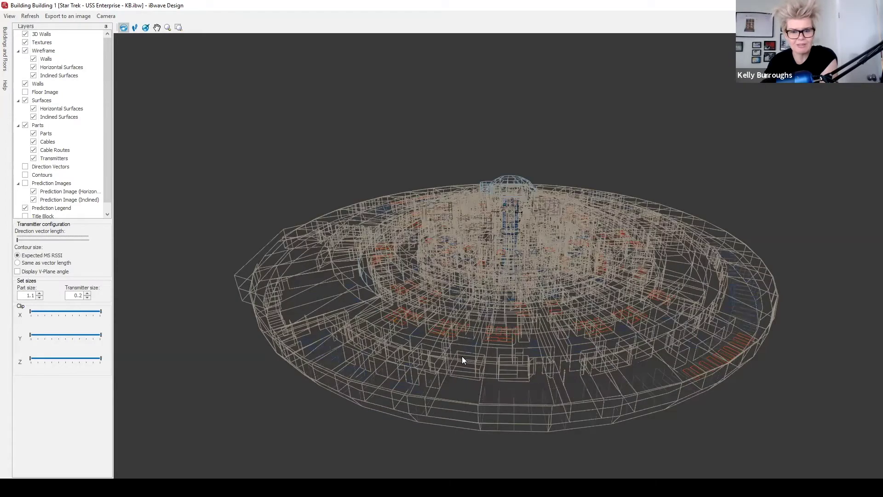
{"action": "scroll", "coordinate": [460, 347], "scroll_direction": "up", "scroll_amount": 3}
{"action": "scroll", "coordinate": [461, 349], "scroll_direction": "down", "scroll_amount": 1}
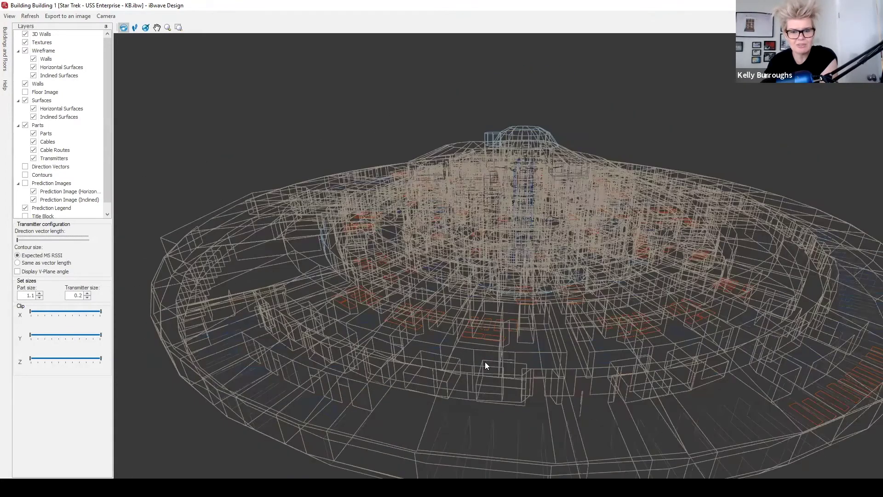
{"action": "left_click_drag", "start_coordinate": [515, 353], "coordinate": [306, 210]}
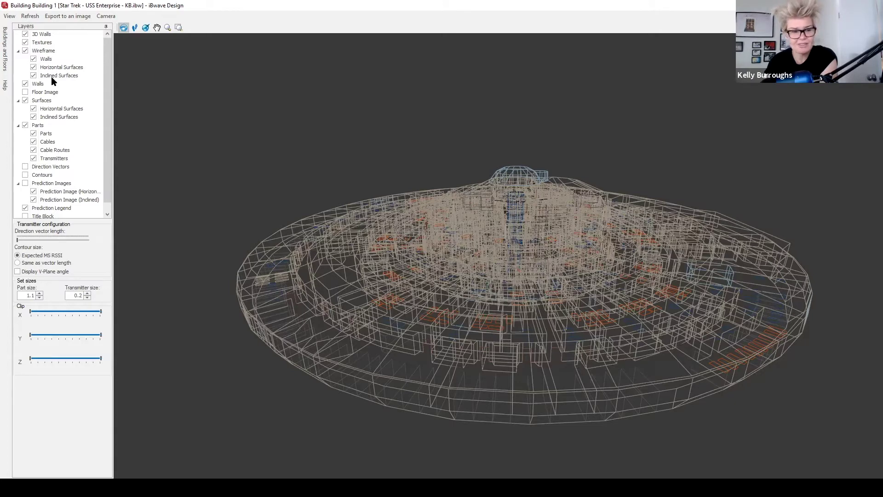
Compare the saucer with wireframe Walls, then Horizontal Surfaces, hidden and restored.
{"action": "left_click", "coordinate": [34, 59]}
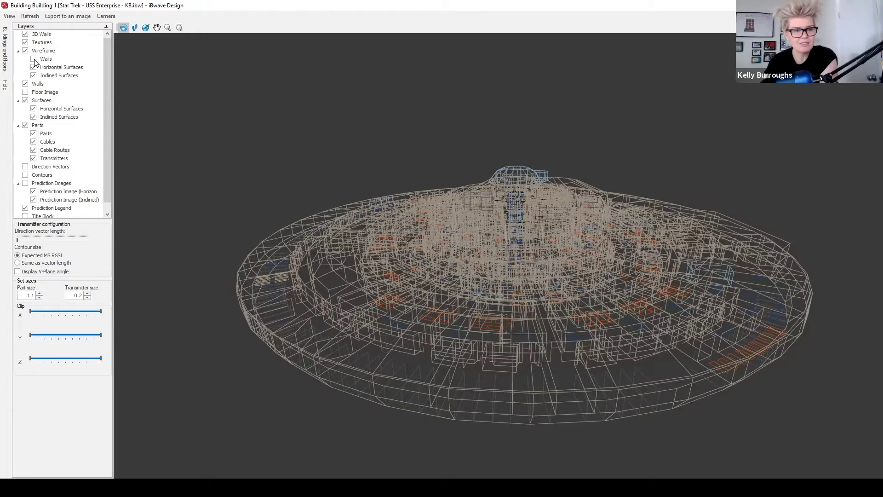
{"action": "left_click_drag", "start_coordinate": [348, 356], "coordinate": [234, 339]}
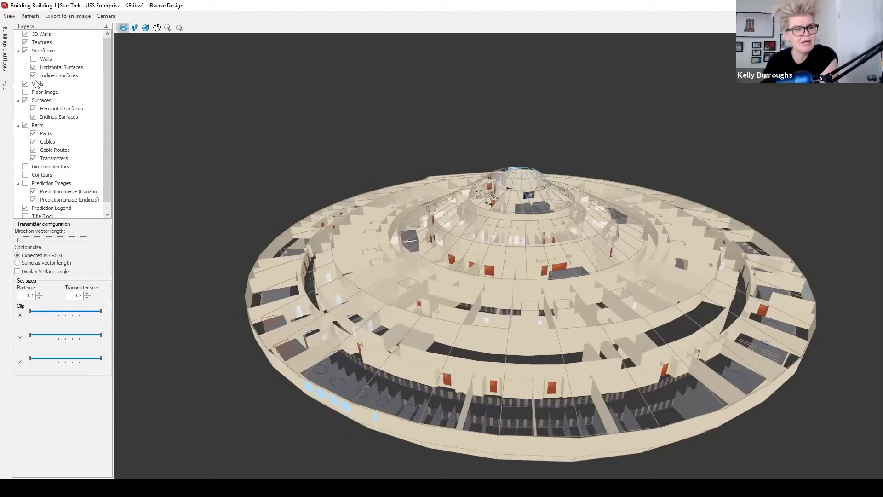
{"action": "left_click", "coordinate": [33, 60]}
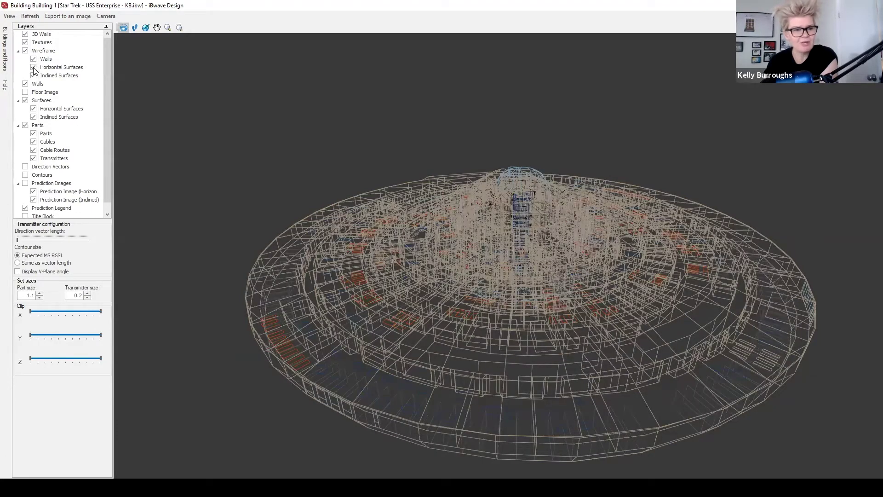
{"action": "left_click", "coordinate": [33, 69]}
{"action": "left_click_drag", "start_coordinate": [533, 308], "coordinate": [186, 249]}
{"action": "left_click", "coordinate": [34, 67]}
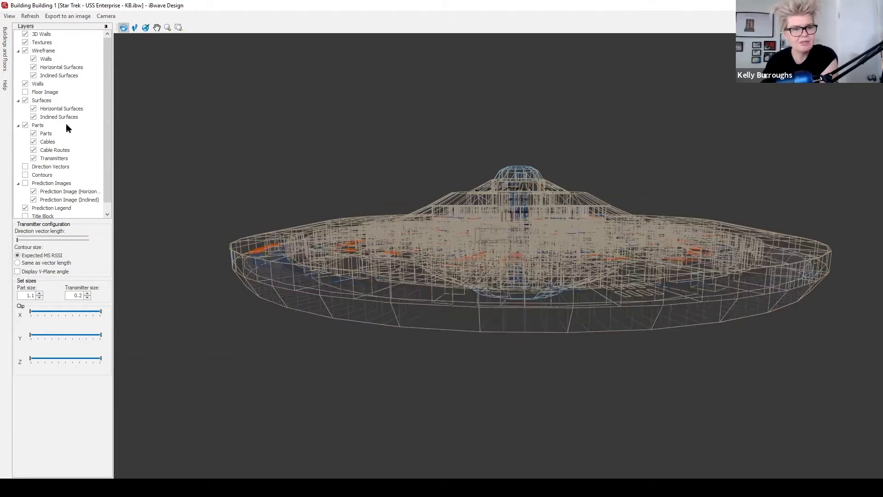
Hide and restore wireframe Inclined Surfaces, then switch Wireframe off for a solid render.
{"action": "left_click", "coordinate": [34, 76]}
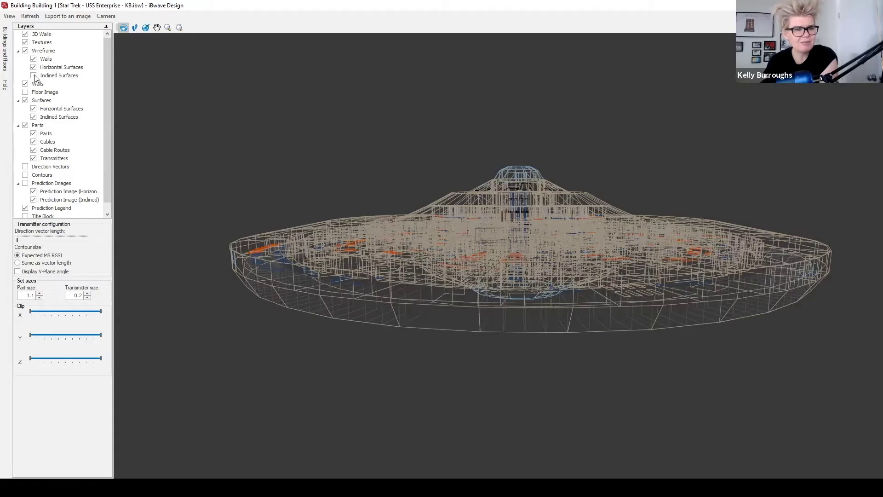
{"action": "left_click_drag", "start_coordinate": [377, 239], "coordinate": [448, 236]}
{"action": "left_click_drag", "start_coordinate": [449, 244], "coordinate": [258, 179]}
{"action": "left_click", "coordinate": [34, 75]}
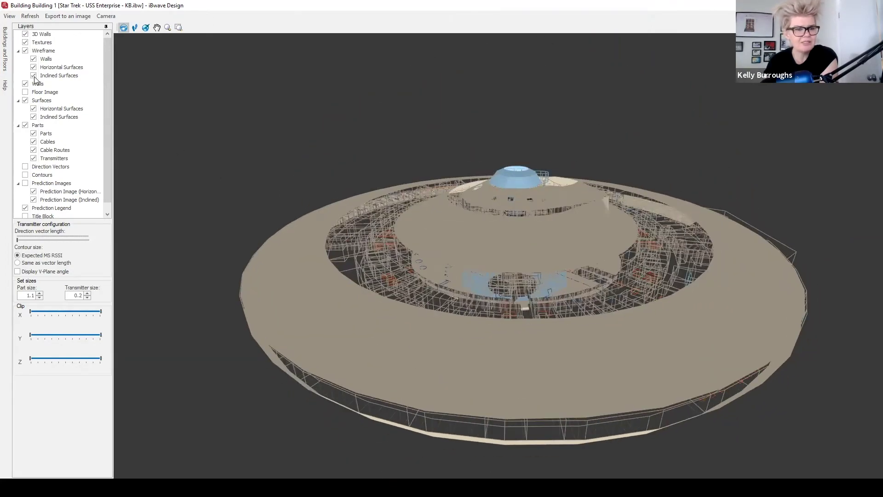
{"action": "left_click", "coordinate": [25, 52]}
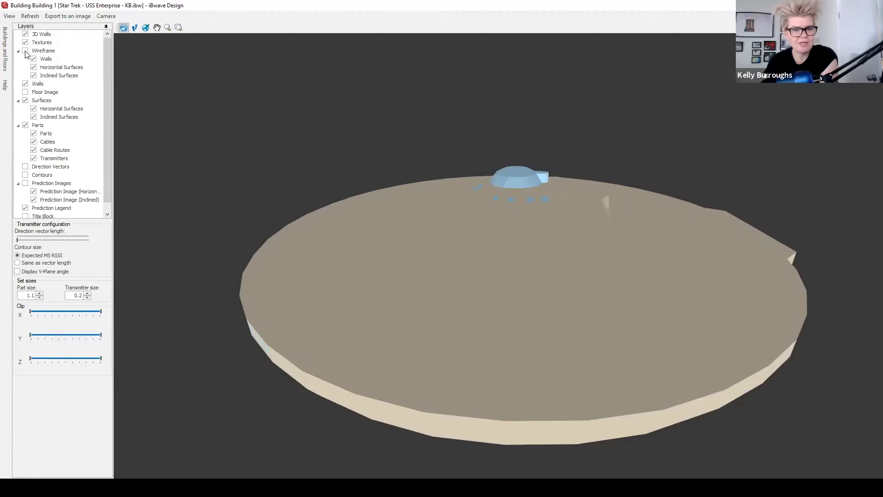
Hide the Walls layer to view the saucer edge-on, then show the walls again.
{"action": "left_click", "coordinate": [26, 84]}
{"action": "left_click_drag", "start_coordinate": [213, 197], "coordinate": [434, 298]}
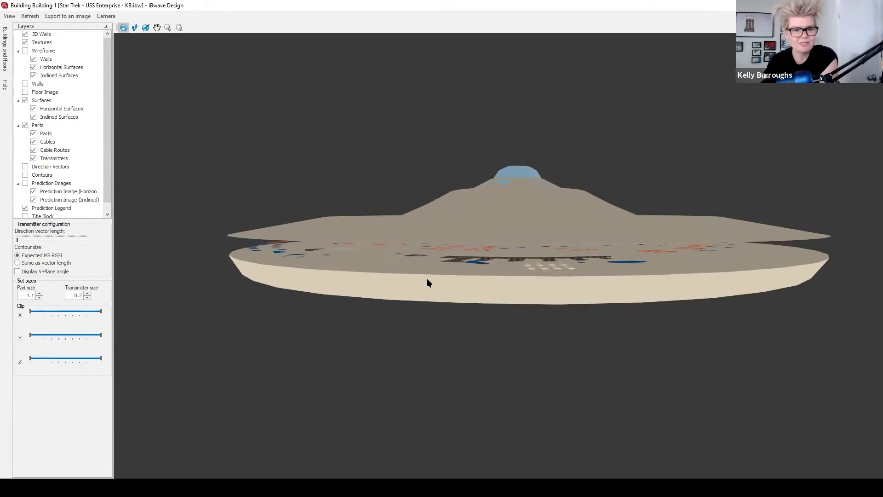
{"action": "left_click", "coordinate": [25, 84]}
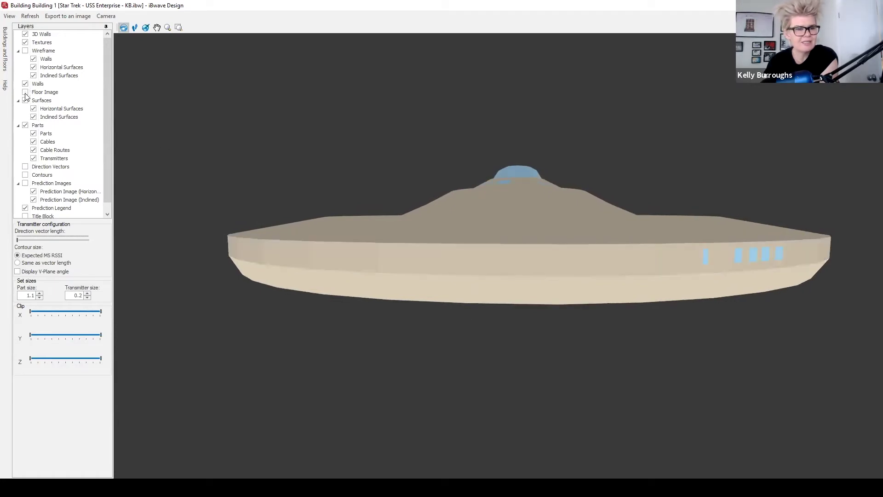
Show the Floor Image layer to inspect the deck plan, then hide it again.
{"action": "left_click", "coordinate": [26, 93]}
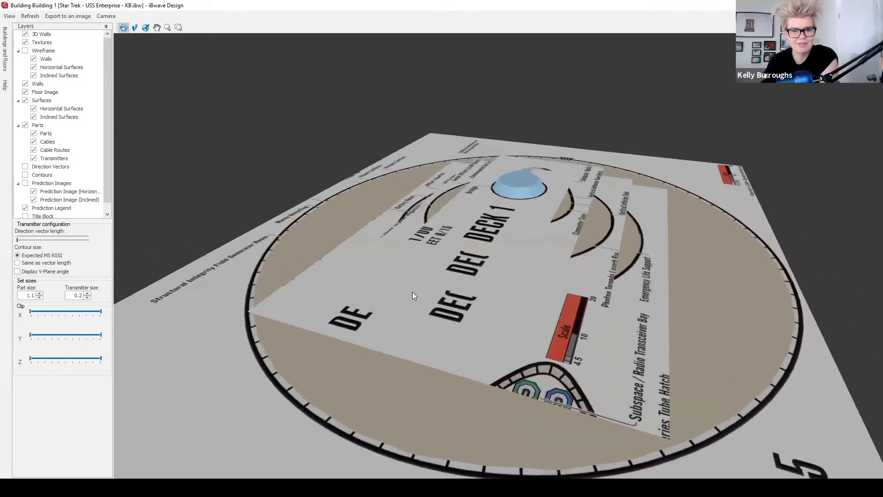
{"action": "mouse_move", "coordinate": [412, 292]}
{"action": "left_mouse_down"}
{"action": "mouse_move", "coordinate": [410, 277]}
{"action": "mouse_move", "coordinate": [401, 315]}
{"action": "mouse_move", "coordinate": [406, 286]}
{"action": "mouse_move", "coordinate": [417, 282]}
{"action": "left_mouse_up"}
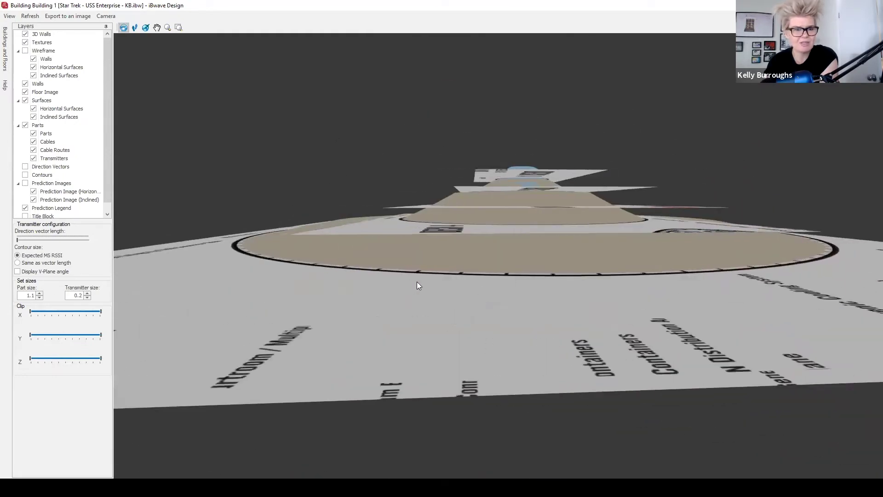
{"action": "left_click", "coordinate": [25, 92]}
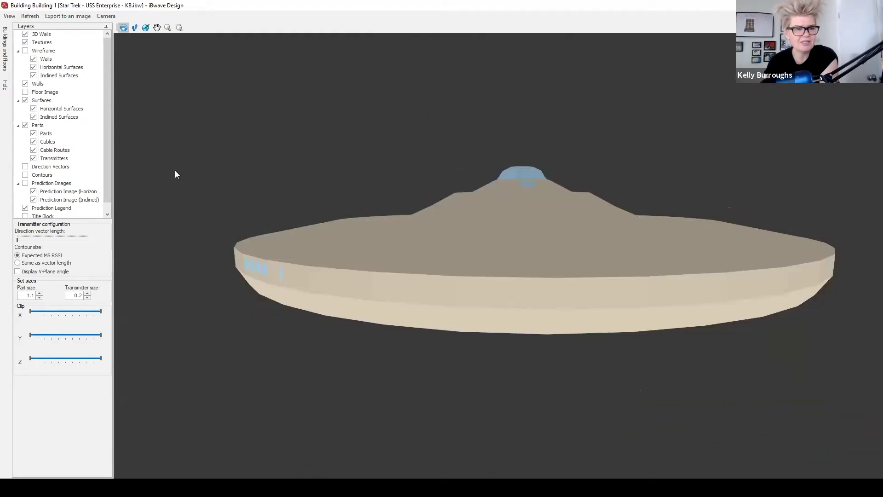
{"action": "left_click", "coordinate": [25, 100]}
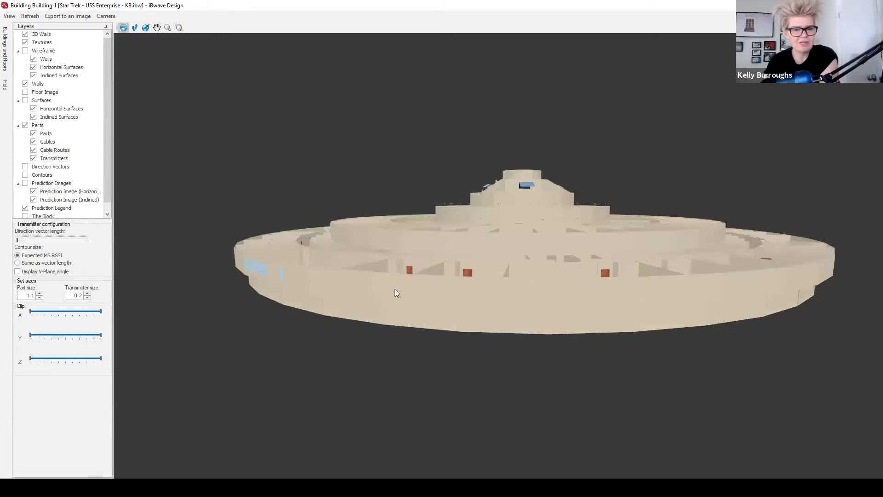
{"action": "left_click_drag", "start_coordinate": [427, 301], "coordinate": [373, 295]}
{"action": "left_click_drag", "start_coordinate": [433, 274], "coordinate": [444, 318]}
{"action": "left_click", "coordinate": [25, 100]}
{"action": "left_click", "coordinate": [34, 109]}
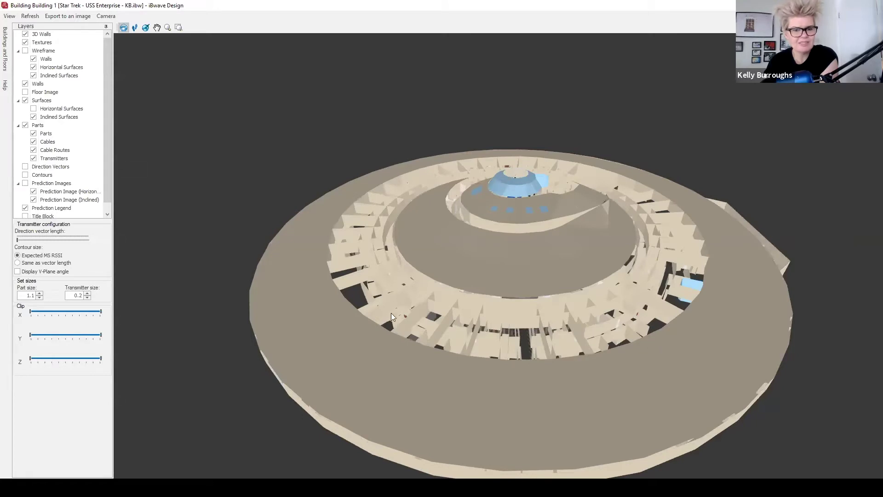
{"action": "left_click", "coordinate": [34, 110]}
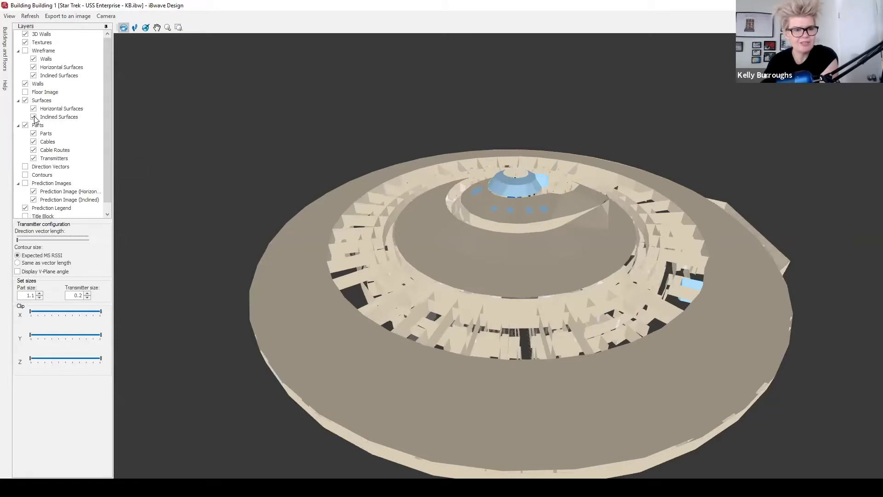
{"action": "left_click", "coordinate": [34, 117]}
{"action": "left_click_drag", "start_coordinate": [437, 358], "coordinate": [515, 358]}
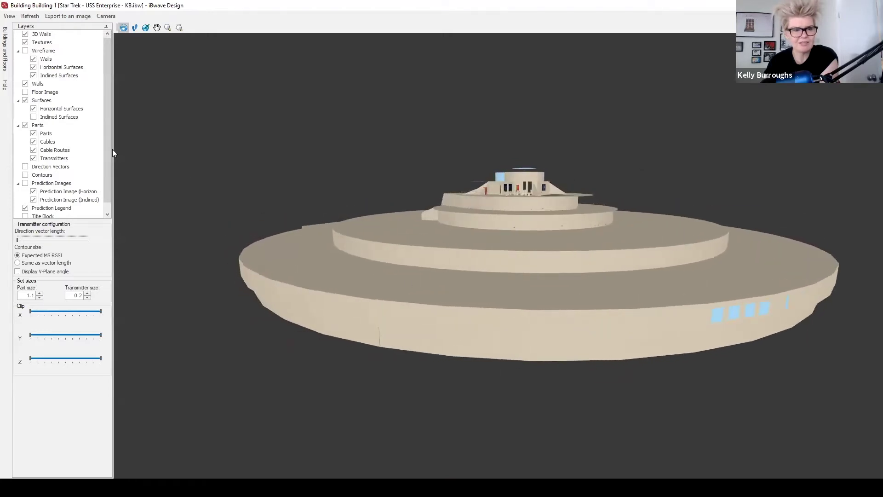
{"action": "left_click", "coordinate": [34, 117]}
{"action": "left_click_drag", "start_coordinate": [509, 298], "coordinate": [405, 311]}
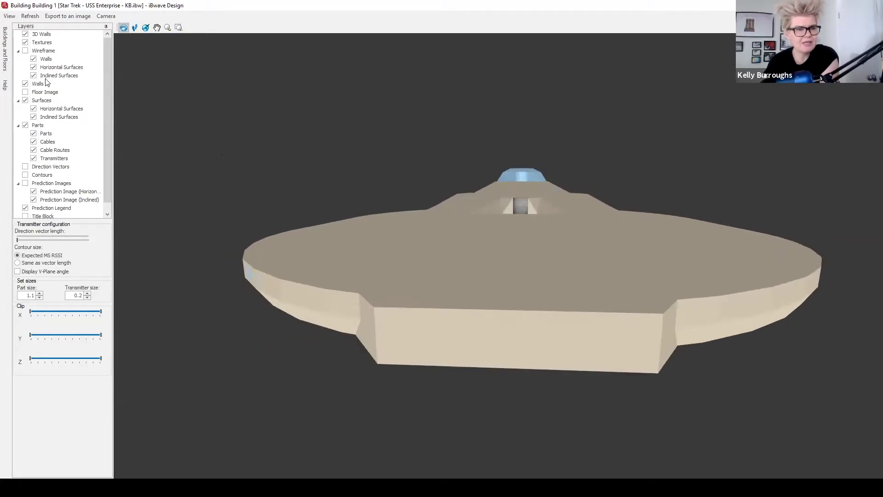
Turn on Wireframe, zoom in, and enlarge transmitter icons to size 0.8.
{"action": "left_click", "coordinate": [25, 51]}
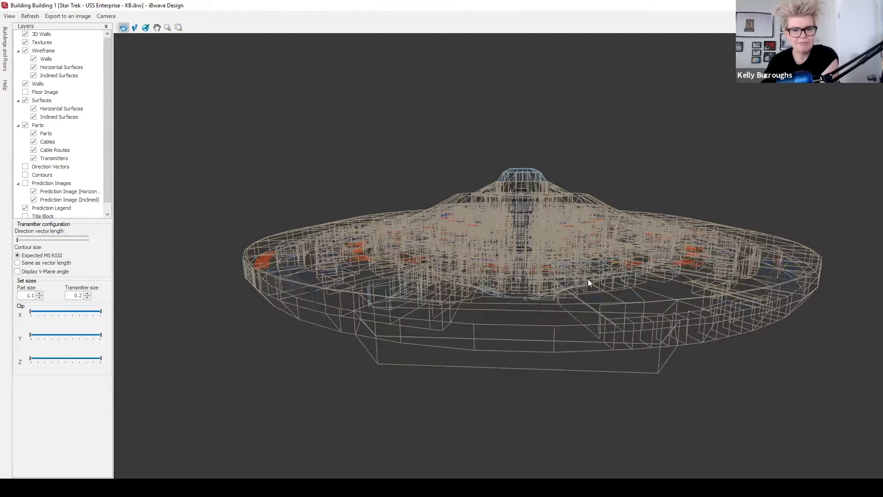
{"action": "scroll", "coordinate": [587, 279], "scroll_direction": "up", "scroll_amount": 10}
{"action": "scroll", "coordinate": [499, 249], "scroll_direction": "up", "scroll_amount": 10}
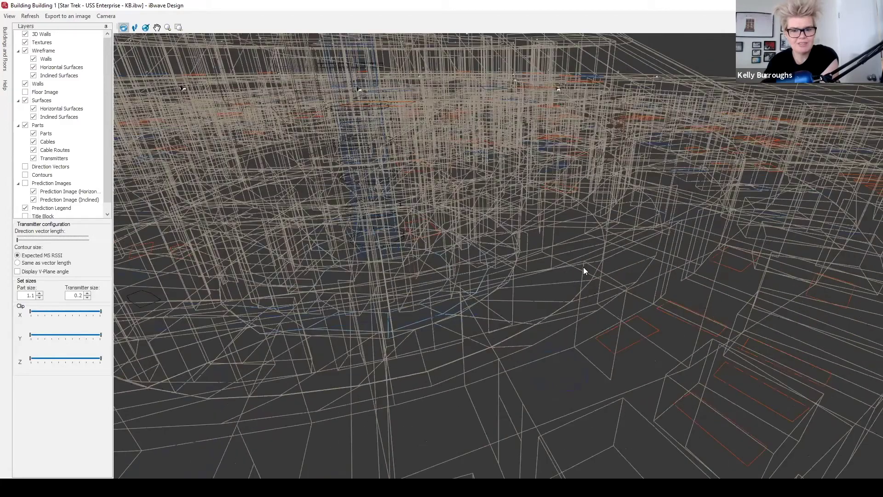
{"action": "scroll", "coordinate": [583, 267], "scroll_direction": "up", "scroll_amount": 8}
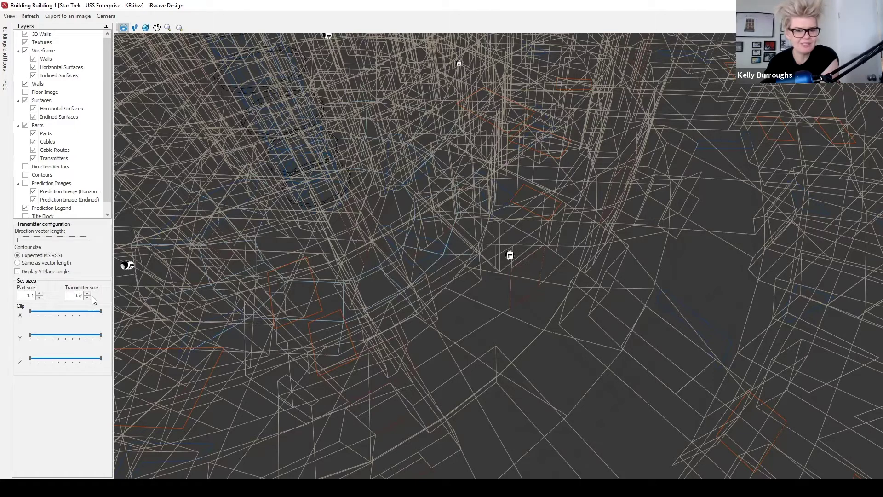
{"action": "left_click", "coordinate": [424, 296]}
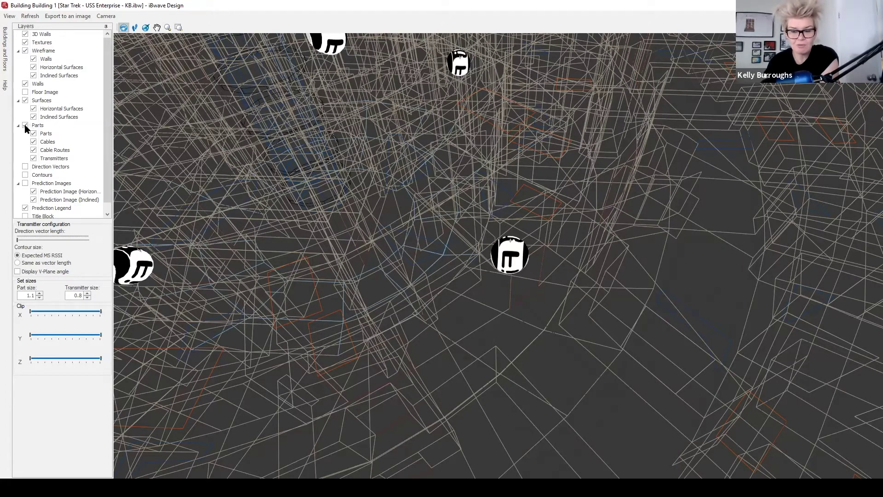
Frame the whole wireframe saucer in view and hide the Parts layer.
{"action": "scroll", "coordinate": [251, 158], "scroll_direction": "down", "scroll_amount": 10}
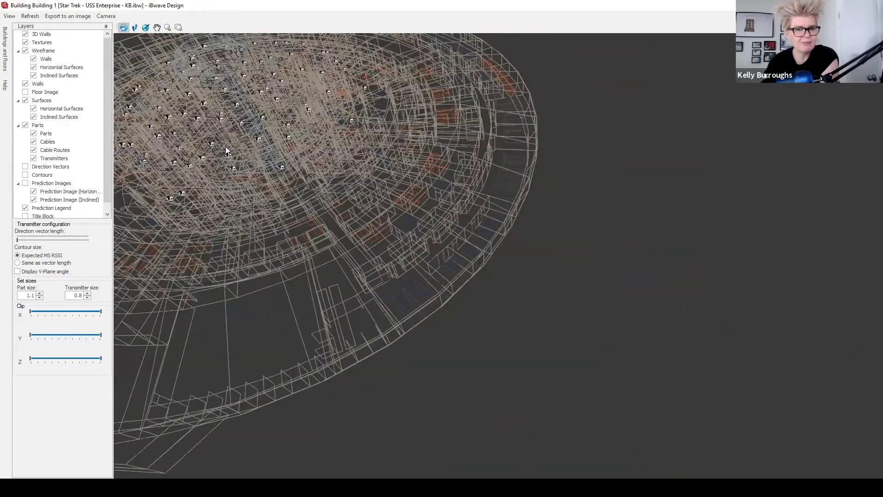
{"action": "left_click_drag", "start_coordinate": [225, 146], "coordinate": [322, 158]}
{"action": "left_click", "coordinate": [157, 27]}
{"action": "left_click_drag", "start_coordinate": [208, 114], "coordinate": [490, 141]}
{"action": "left_click", "coordinate": [123, 27]}
{"action": "left_click", "coordinate": [25, 125]}
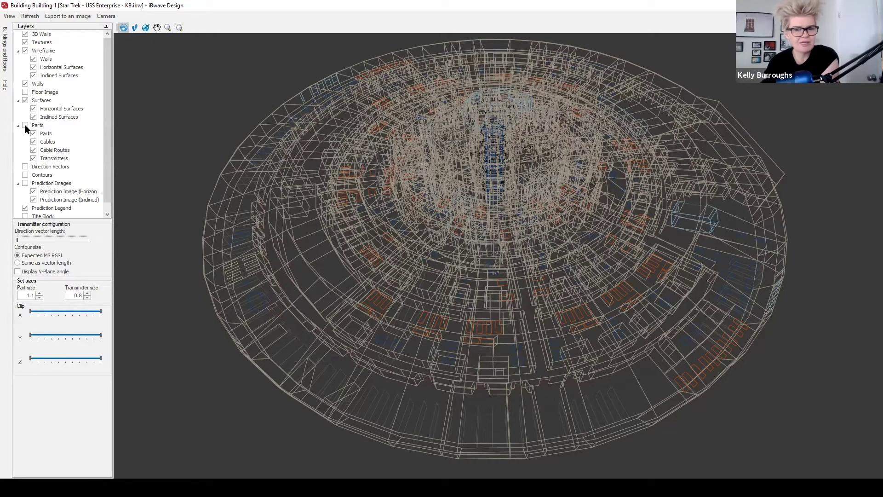
Re-enable the Parts and Transmitters layers and turn Wireframe off.
{"action": "left_click", "coordinate": [26, 125]}
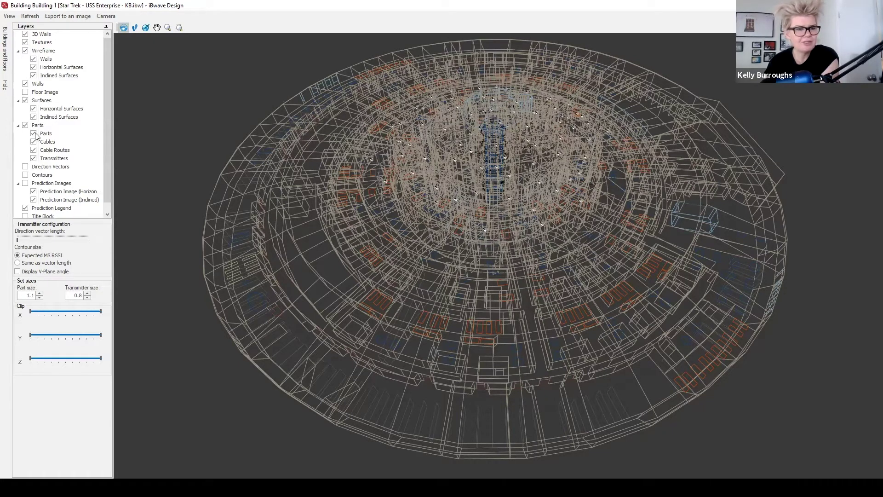
{"action": "left_click", "coordinate": [33, 158]}
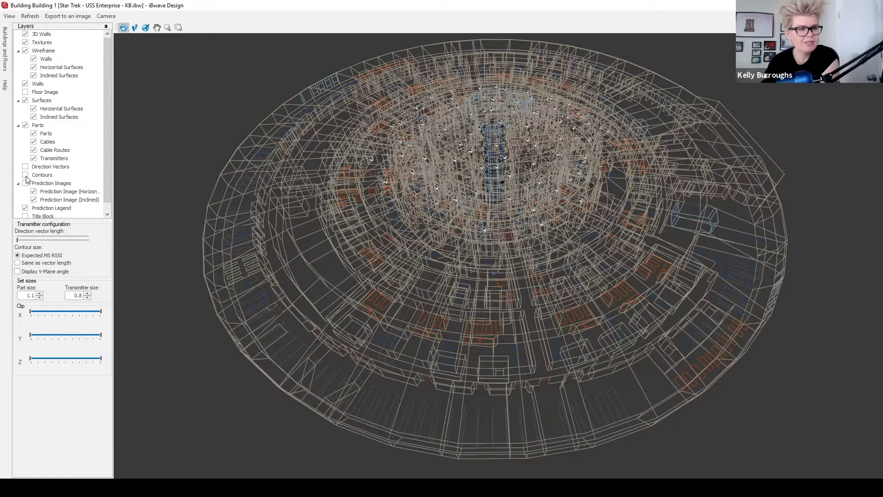
{"action": "left_click", "coordinate": [26, 51]}
Hide Direction Vectors and Contours, then enable Prediction Images to show the heatmap rings.
{"action": "left_click", "coordinate": [26, 168]}
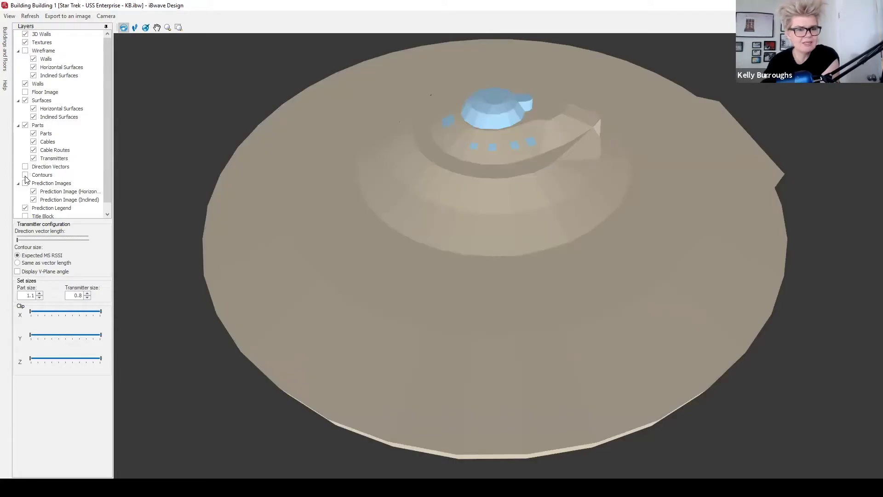
{"action": "left_click", "coordinate": [25, 175]}
{"action": "left_click", "coordinate": [26, 184]}
{"action": "left_click", "coordinate": [109, 212]}
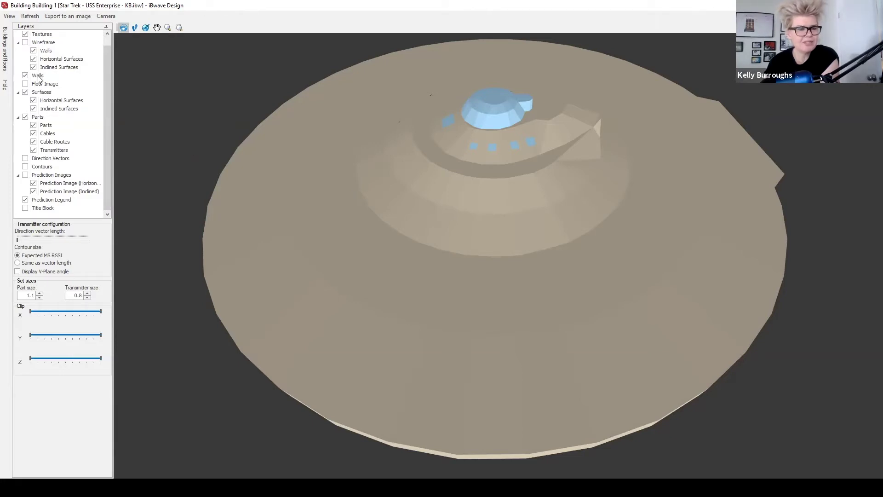
{"action": "left_click", "coordinate": [25, 176]}
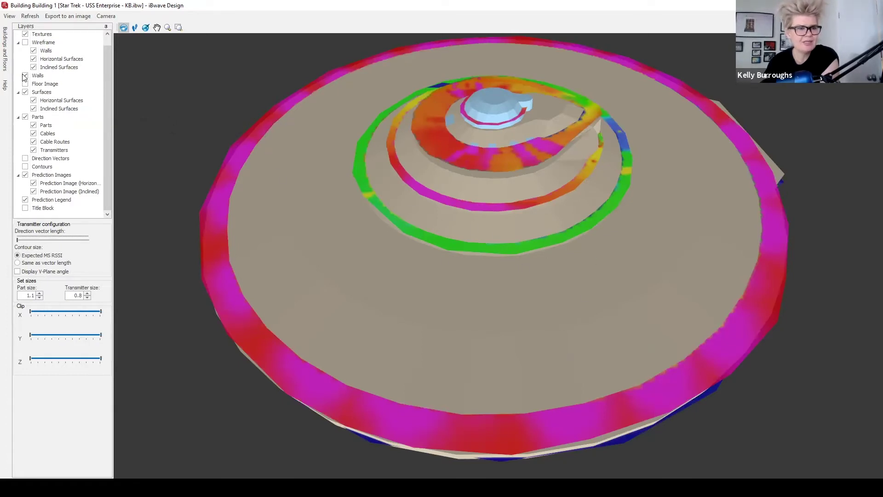
Overlay the wireframe and compare the model with the Horizontal prediction heatmap hidden and shown.
{"action": "left_click", "coordinate": [25, 42]}
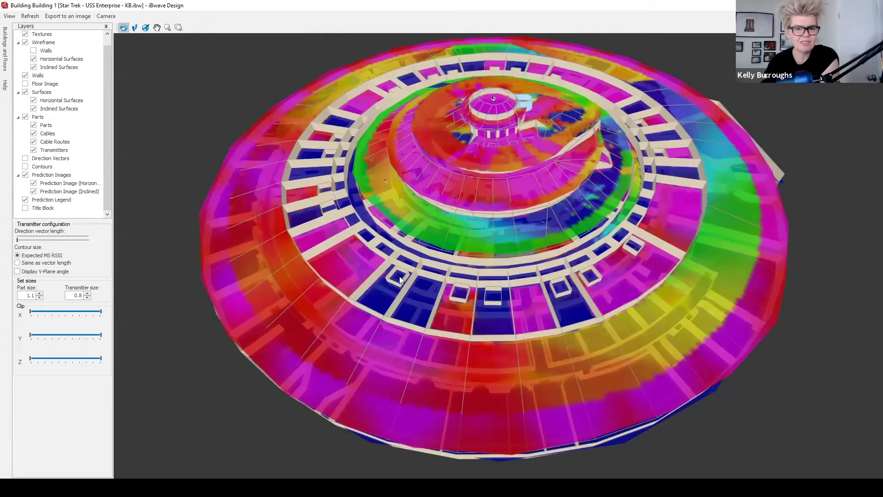
{"action": "left_click_drag", "start_coordinate": [421, 311], "coordinate": [364, 281]}
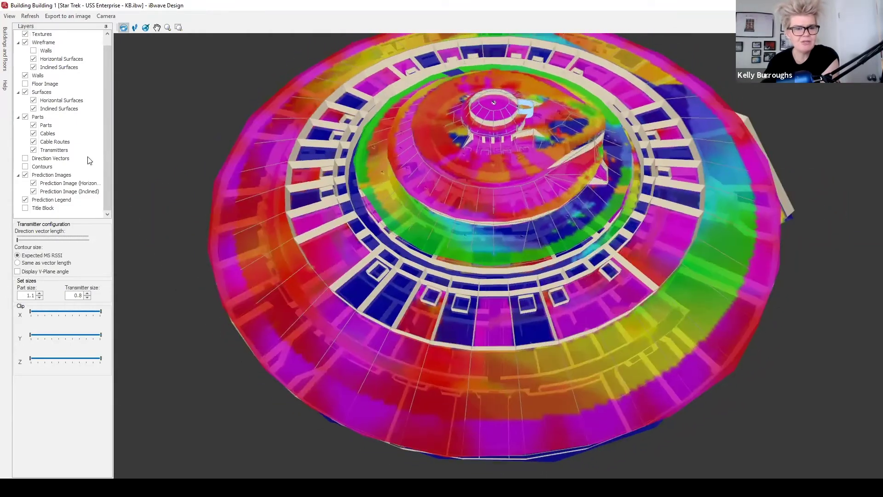
{"action": "left_click", "coordinate": [34, 183]}
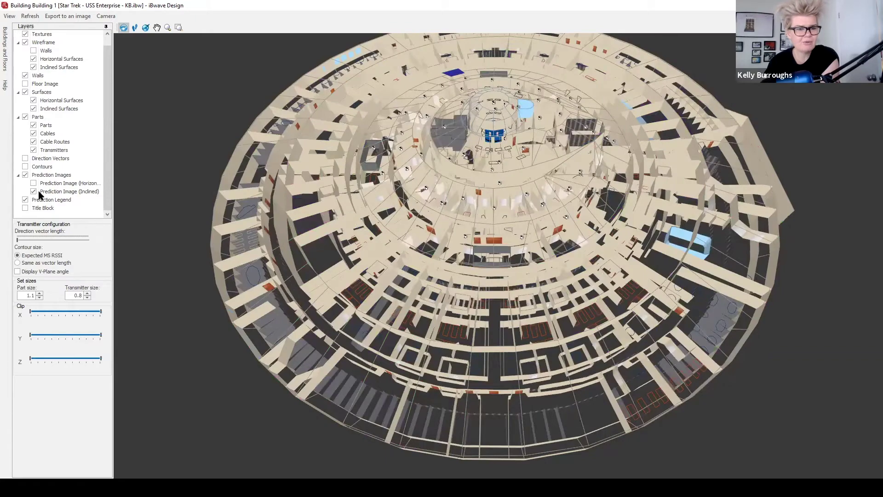
{"action": "mouse_move", "coordinate": [458, 191]}
{"action": "left_mouse_down"}
{"action": "mouse_move", "coordinate": [459, 174]}
{"action": "mouse_move", "coordinate": [475, 185]}
{"action": "left_mouse_up"}
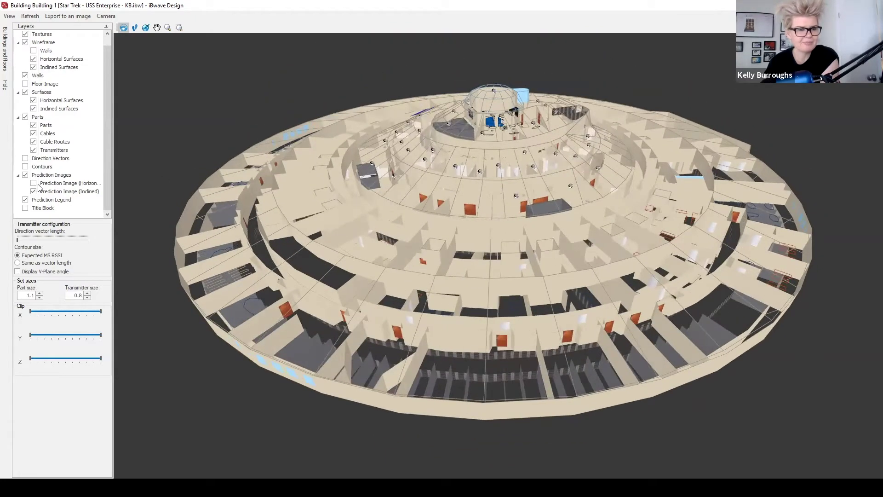
{"action": "left_click", "coordinate": [33, 183]}
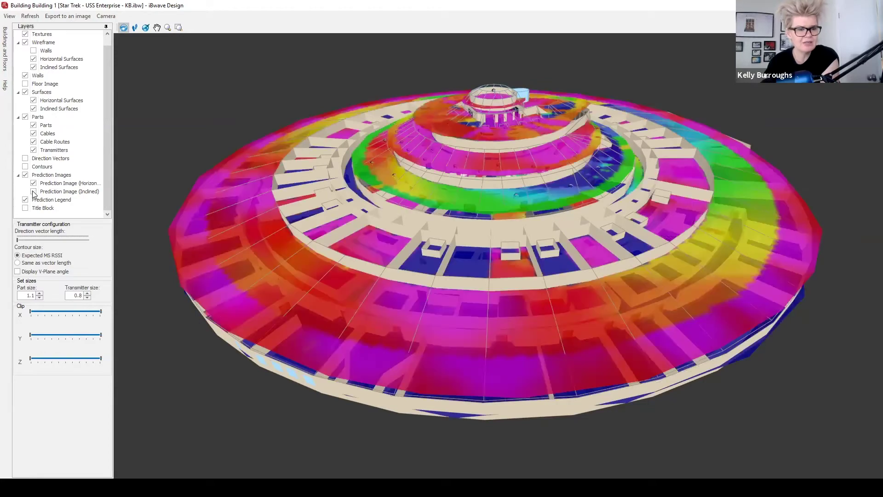
{"action": "left_click_drag", "start_coordinate": [441, 213], "coordinate": [511, 194]}
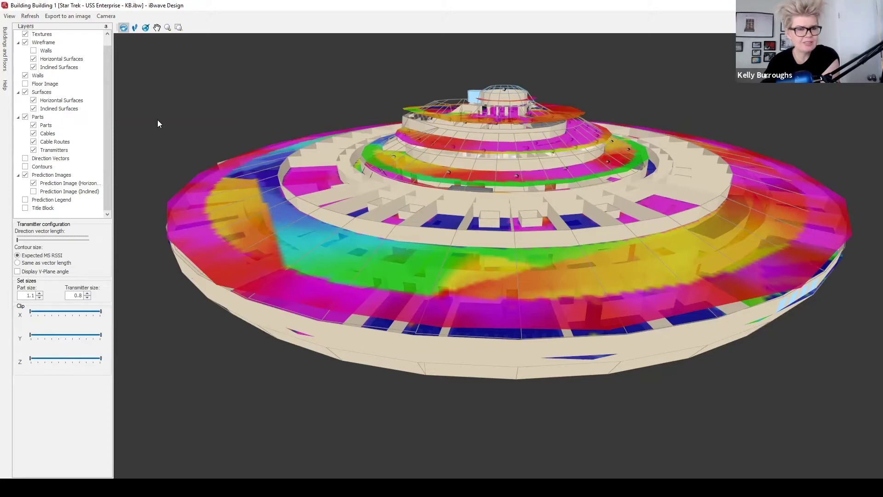
Turn off the wireframe and all Prediction Images, then view the saucer from below.
{"action": "left_click", "coordinate": [34, 52]}
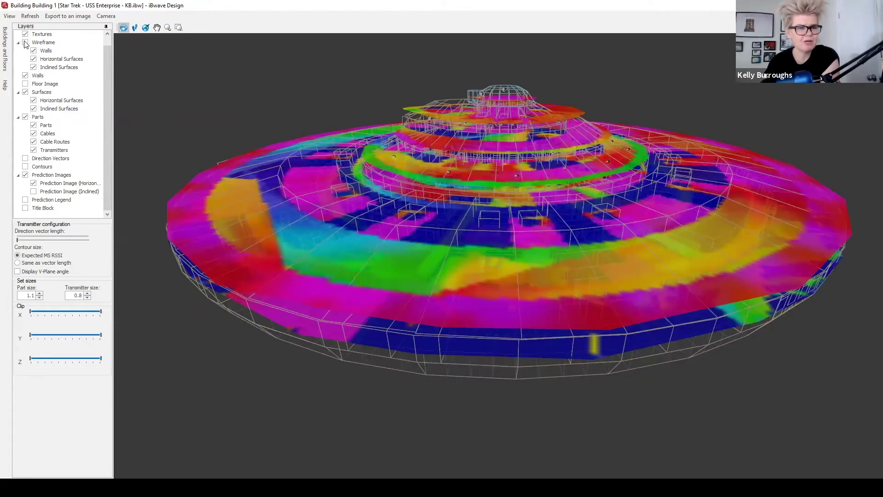
{"action": "left_click", "coordinate": [26, 43]}
{"action": "left_click", "coordinate": [25, 176]}
{"action": "left_click_drag", "start_coordinate": [473, 249], "coordinate": [332, 224]}
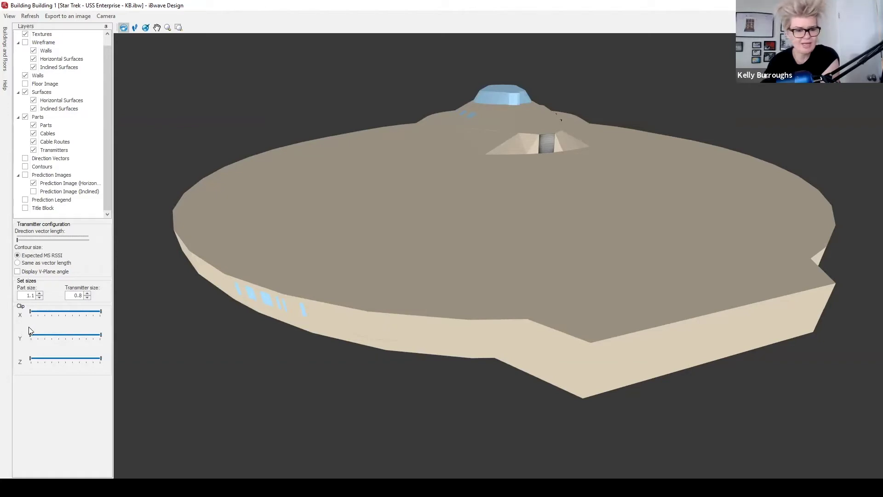
{"action": "left_click_drag", "start_coordinate": [100, 311], "coordinate": [86, 310]}
{"action": "left_click_drag", "start_coordinate": [238, 307], "coordinate": [229, 305]}
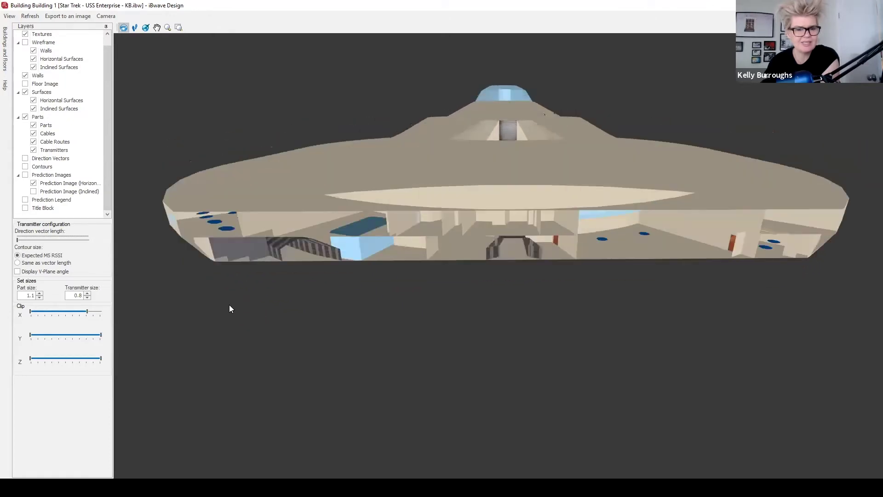
{"action": "left_click_drag", "start_coordinate": [88, 312], "coordinate": [89, 335]}
{"action": "left_click_drag", "start_coordinate": [587, 299], "coordinate": [439, 308]}
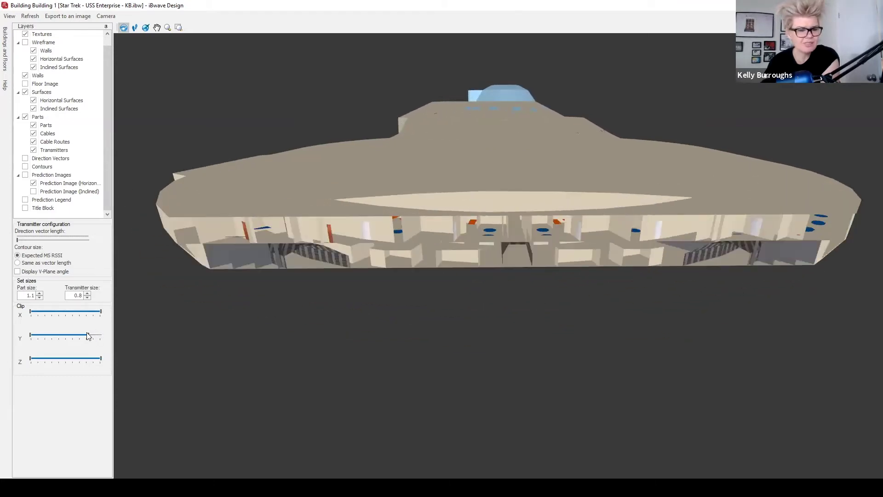
{"action": "left_click_drag", "start_coordinate": [88, 335], "coordinate": [121, 340]}
{"action": "left_click_drag", "start_coordinate": [29, 335], "coordinate": [61, 337]}
{"action": "left_click_drag", "start_coordinate": [348, 235], "coordinate": [391, 255]}
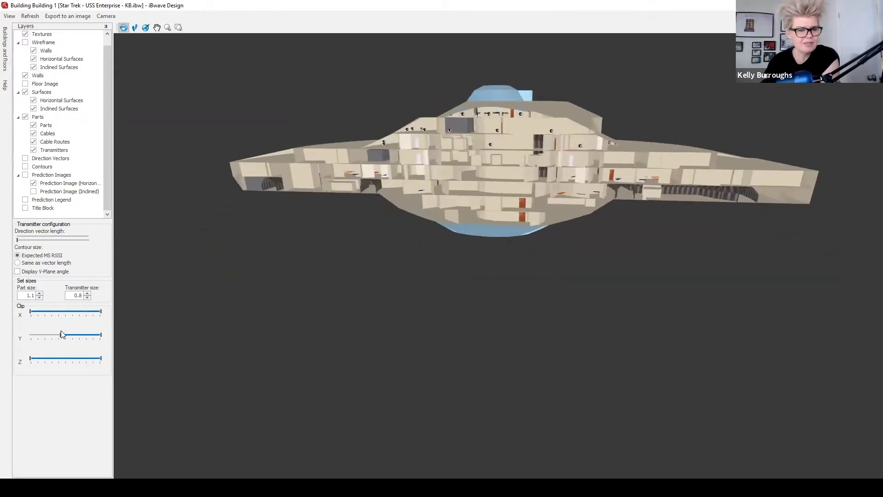
{"action": "left_click_drag", "start_coordinate": [50, 335], "coordinate": [57, 360]}
{"action": "left_click_drag", "start_coordinate": [327, 238], "coordinate": [412, 268]}
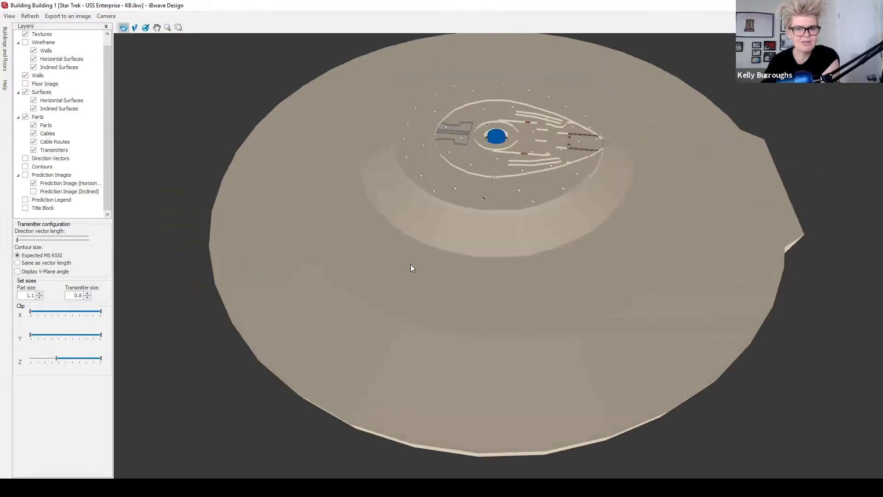
{"action": "left_click_drag", "start_coordinate": [55, 358], "coordinate": [24, 358]}
{"action": "left_click_drag", "start_coordinate": [505, 328], "coordinate": [465, 309]}
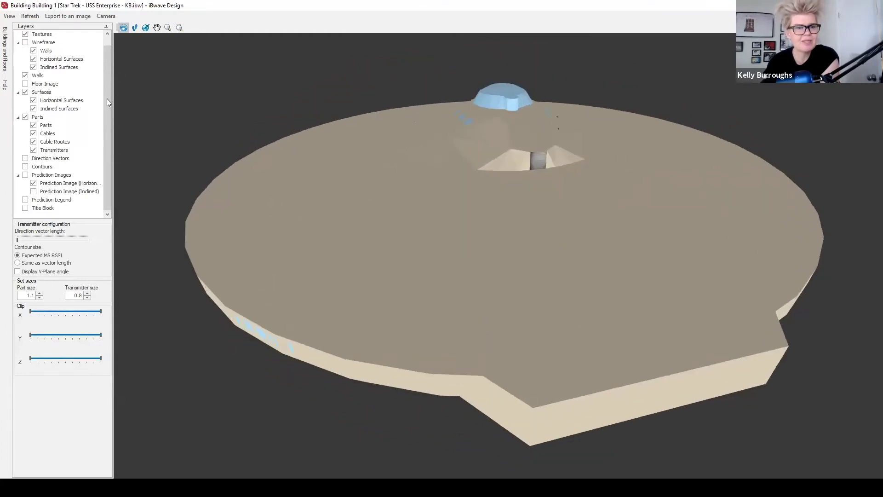
Switch to Wireframe rendering without wall edges and zoom into the saucer.
{"action": "left_click", "coordinate": [26, 43]}
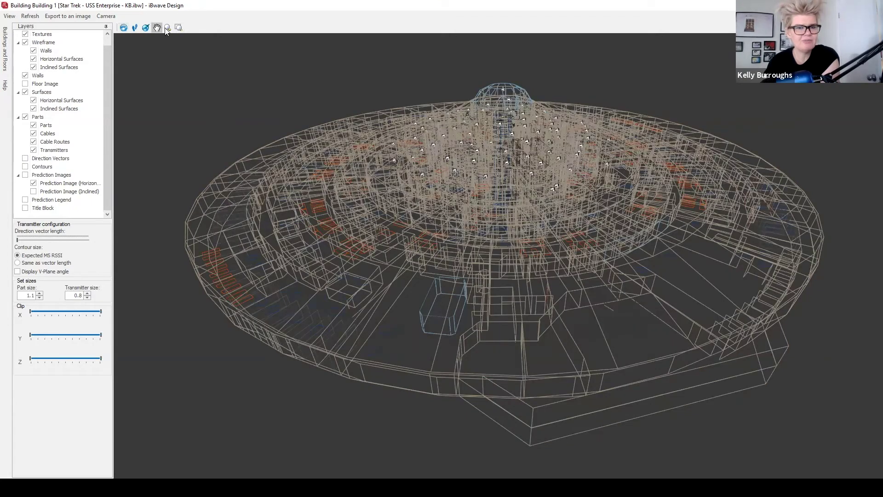
{"action": "left_click", "coordinate": [167, 28]}
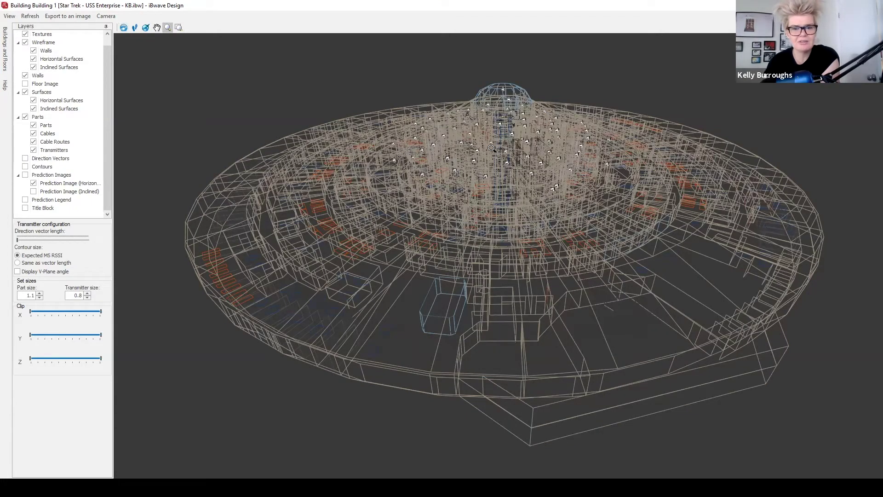
{"action": "left_click", "coordinate": [25, 43]}
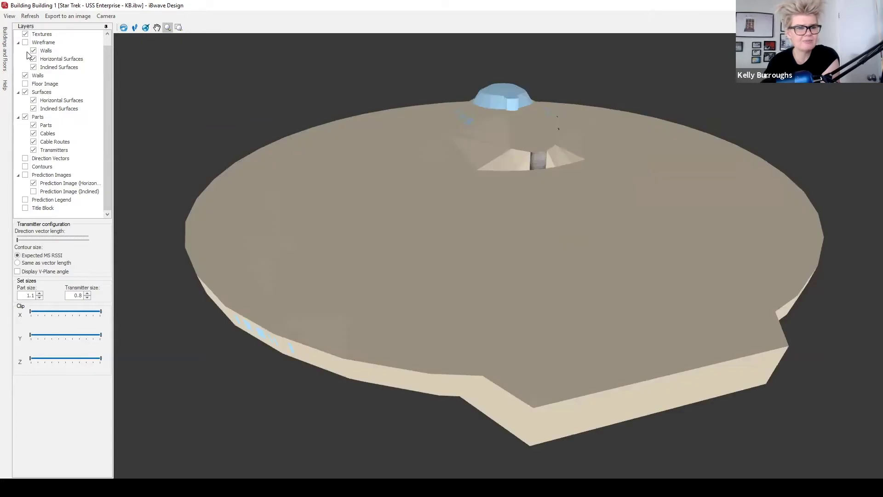
{"action": "left_click", "coordinate": [34, 50]}
{"action": "left_click", "coordinate": [26, 43]}
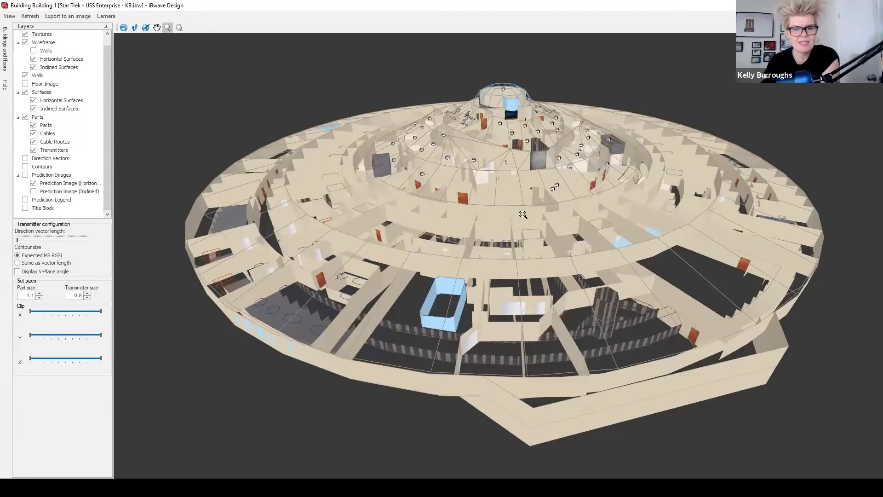
{"action": "scroll", "coordinate": [476, 161], "scroll_direction": "up", "scroll_amount": 10}
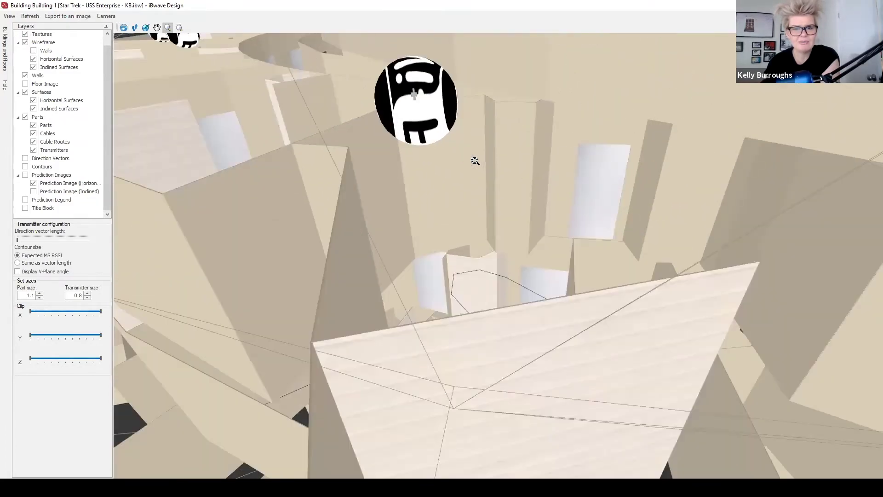
Use Zoom Window to inspect the mesh, then add the wireframe Walls.
{"action": "left_click", "coordinate": [178, 27]}
{"action": "scroll", "coordinate": [448, 216], "scroll_direction": "down", "scroll_amount": 10}
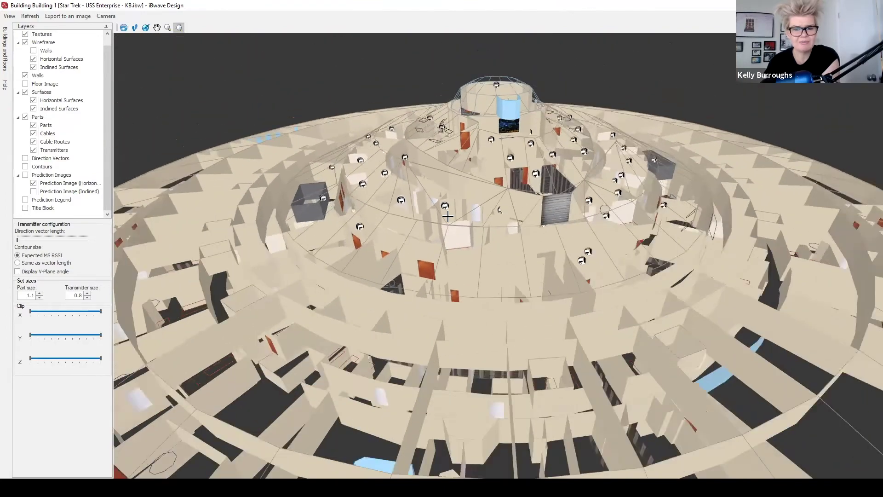
{"action": "scroll", "coordinate": [448, 216], "scroll_direction": "down", "scroll_amount": 10}
{"action": "scroll", "coordinate": [449, 214], "scroll_direction": "up", "scroll_amount": 3}
{"action": "scroll", "coordinate": [449, 214], "scroll_direction": "down", "scroll_amount": 3}
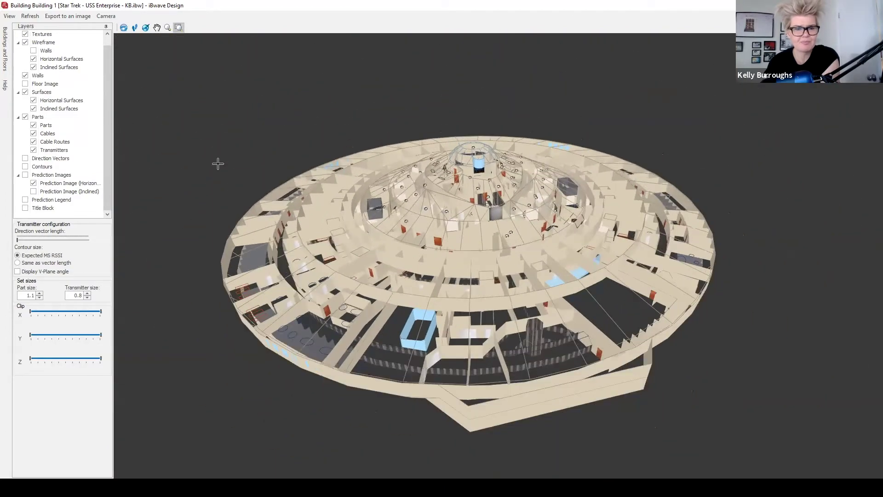
{"action": "left_click", "coordinate": [34, 50]}
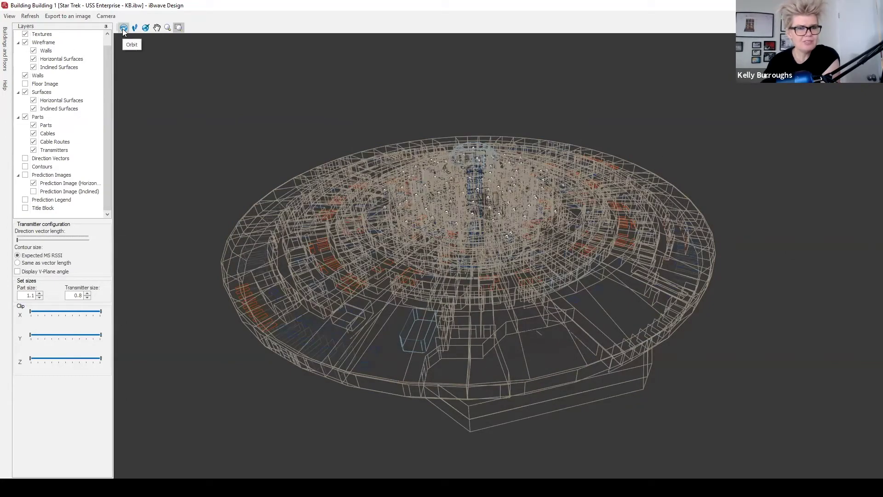
Turn Wireframe off, zoom into the top surface, and orbit the solid saucer to a side view.
{"action": "left_click", "coordinate": [25, 42]}
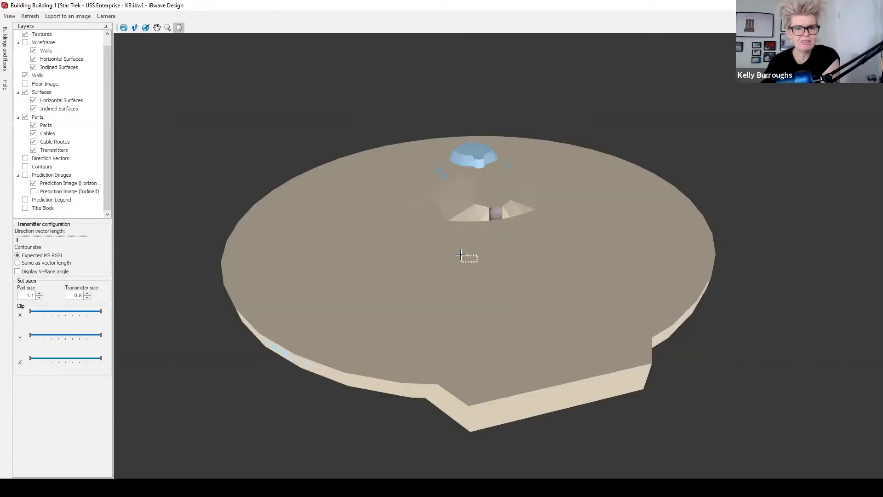
{"action": "left_click", "coordinate": [467, 256]}
{"action": "left_click", "coordinate": [125, 29]}
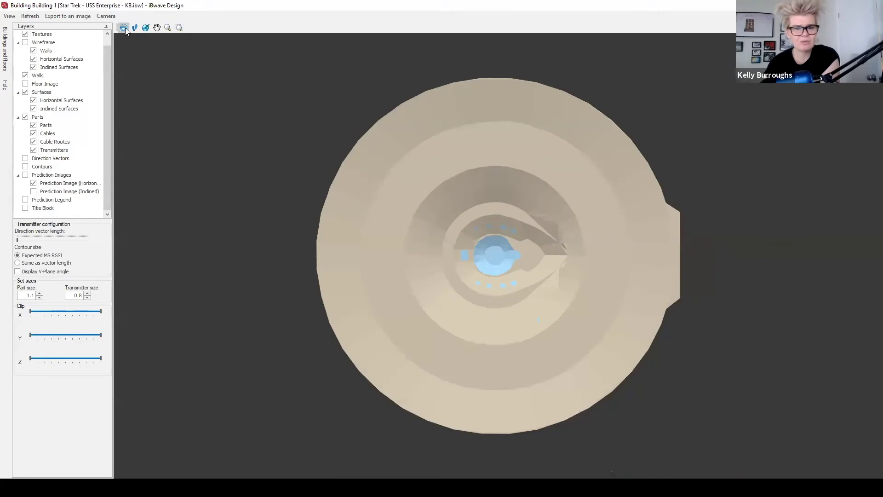
{"action": "left_click_drag", "start_coordinate": [448, 350], "coordinate": [385, 326]}
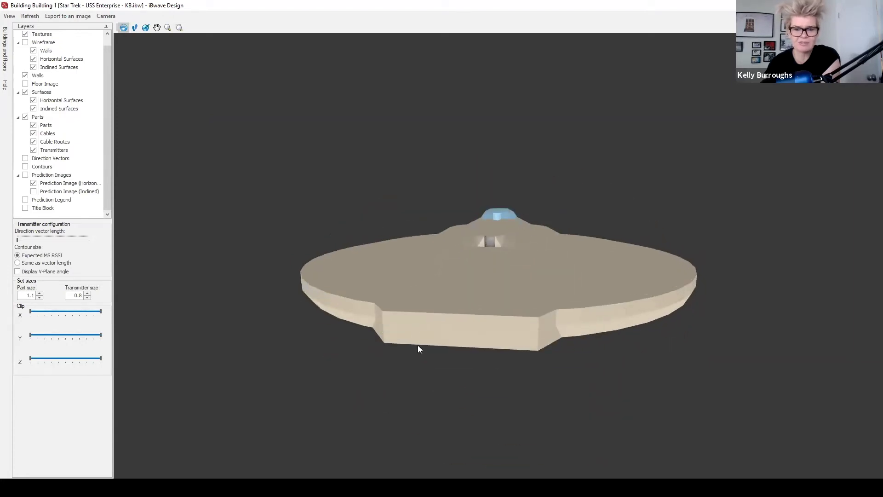